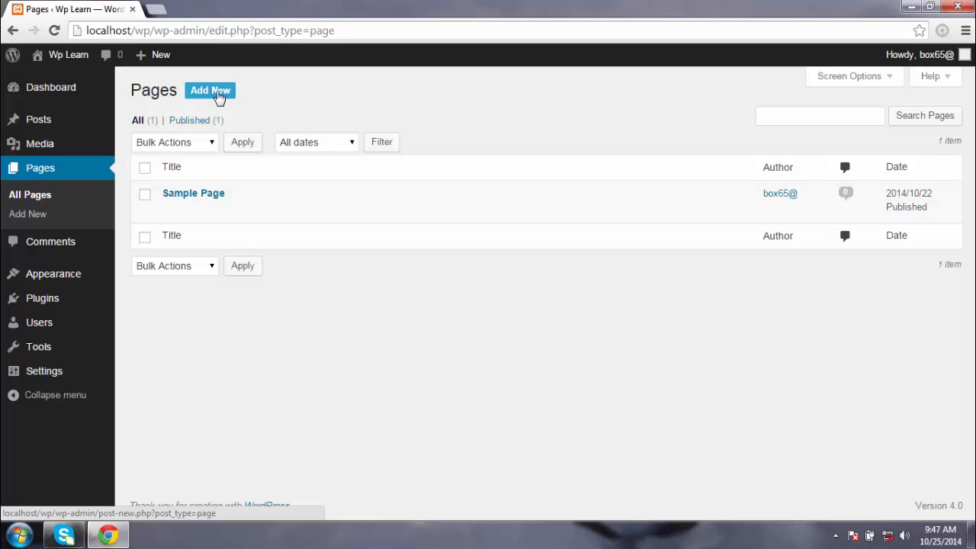
Create a new page titled "about us" with the body text "about us"
click(218, 97)
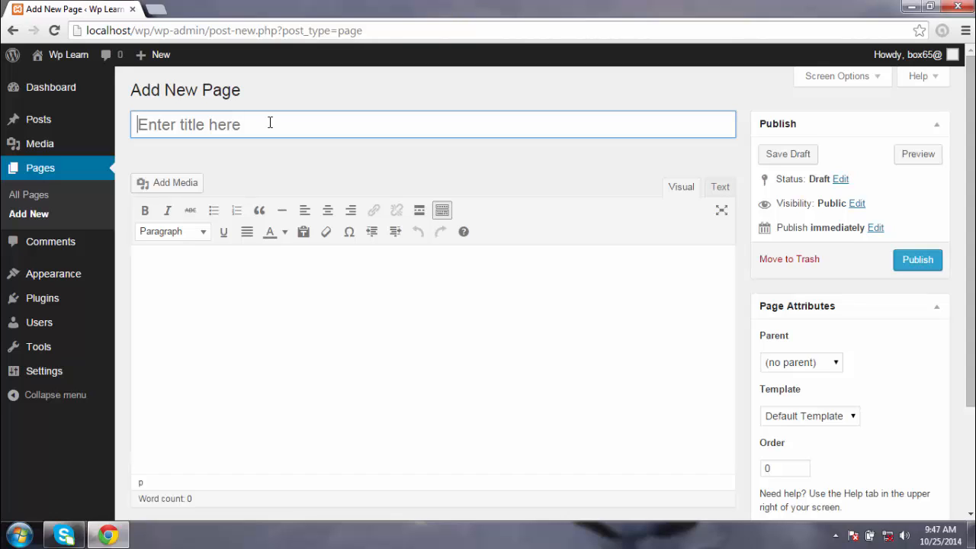
text(abo)
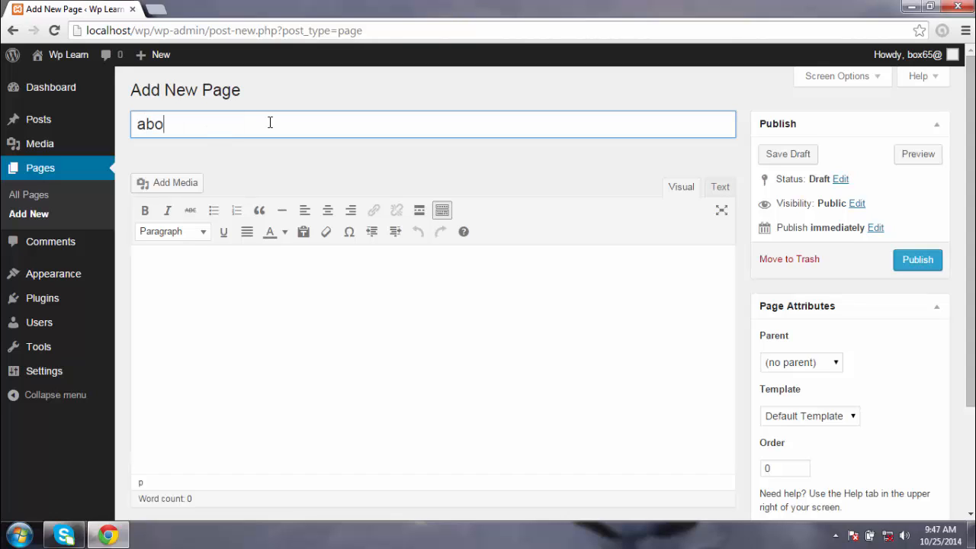
text(ut us)
click(276, 269)
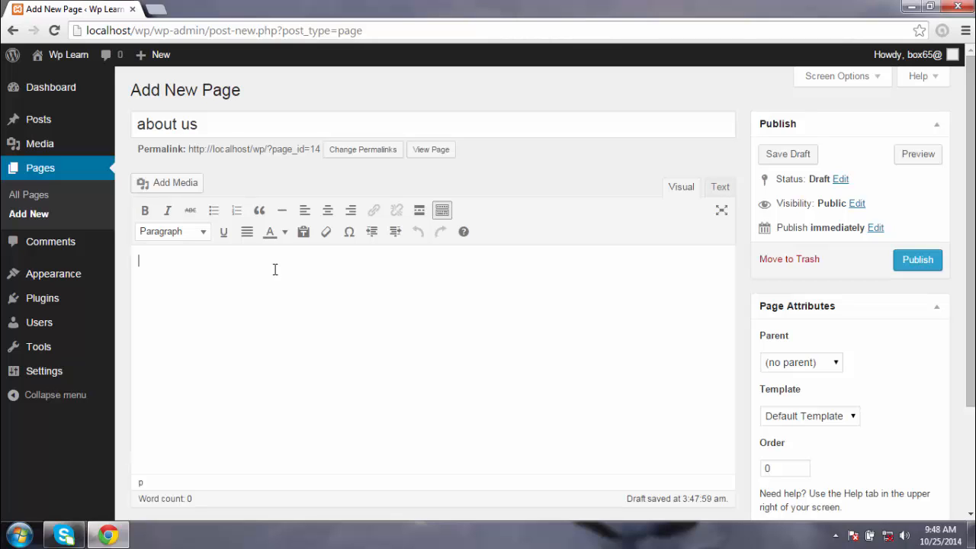
text(about us)
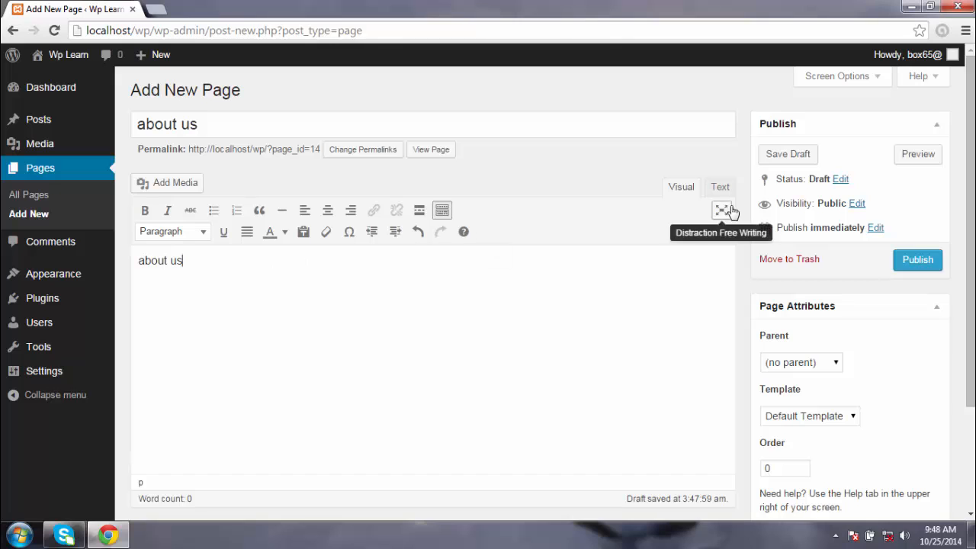
Examine the parent and template choices in the new page's attributes without changing them
scroll(884, 351, down, 1)
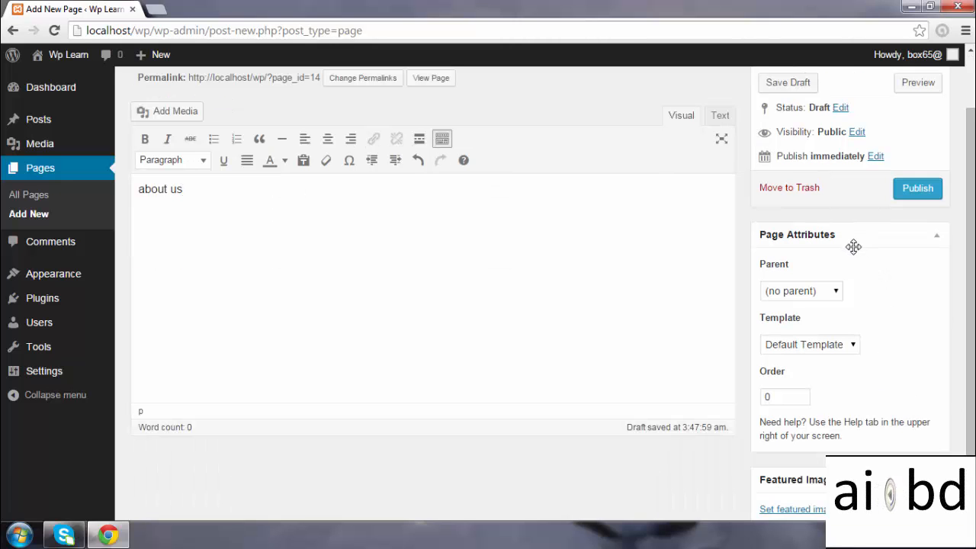
click(811, 290)
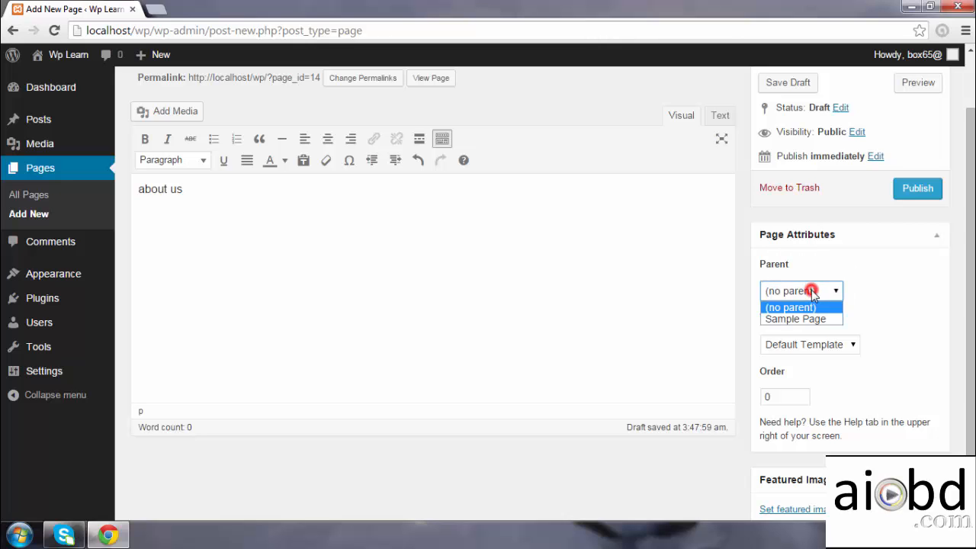
click(850, 264)
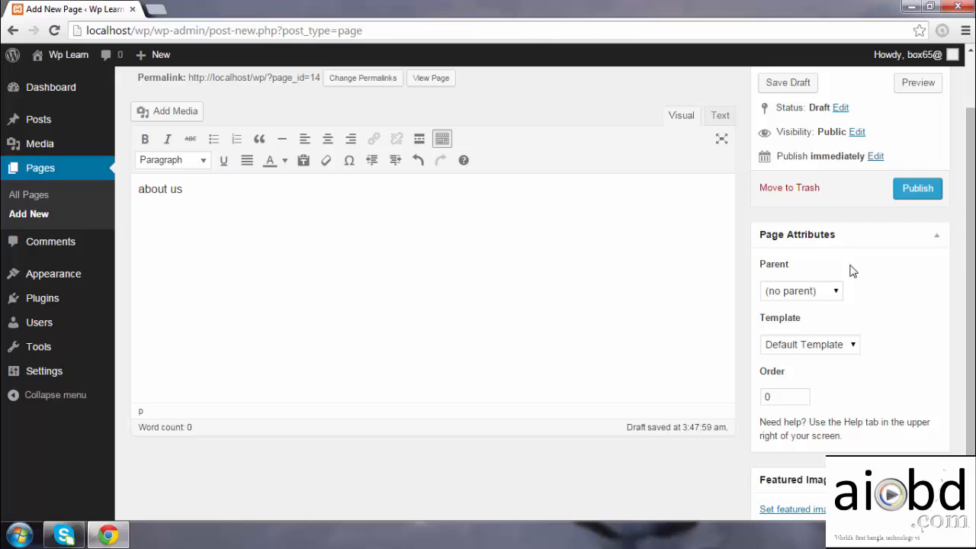
click(815, 293)
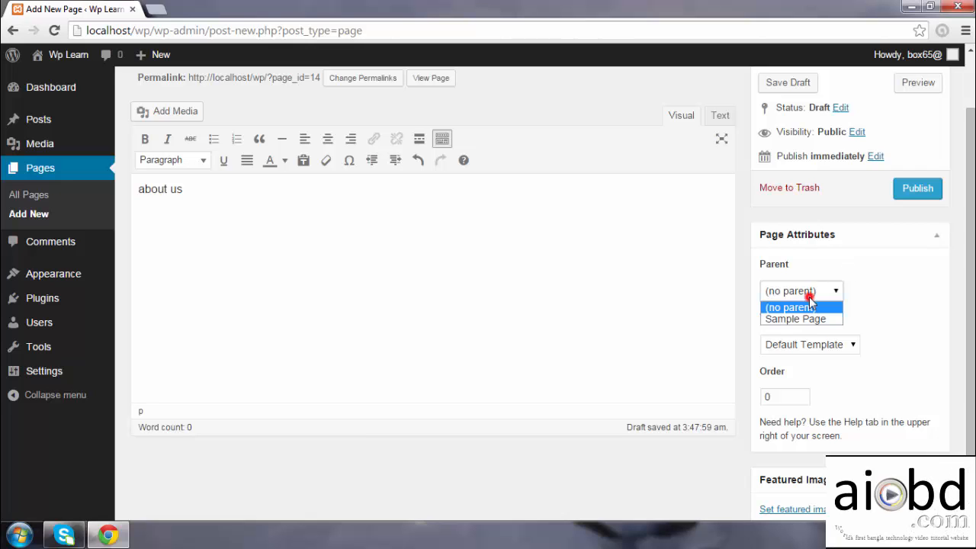
click(869, 274)
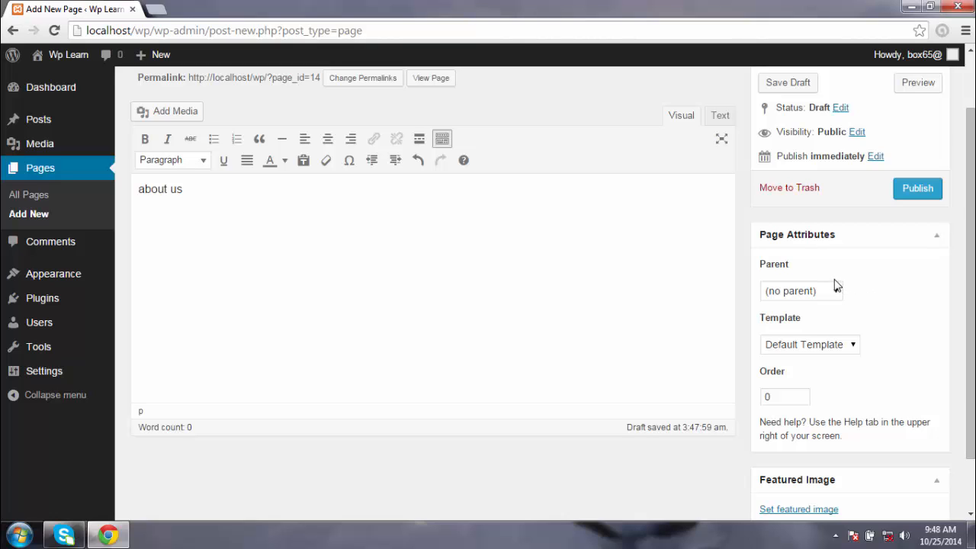
click(821, 344)
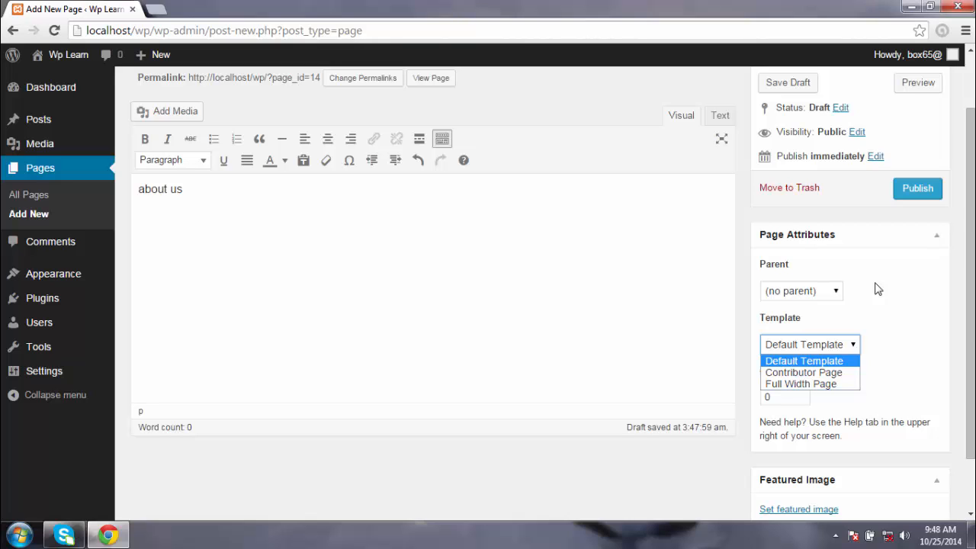
click(835, 347)
click(832, 344)
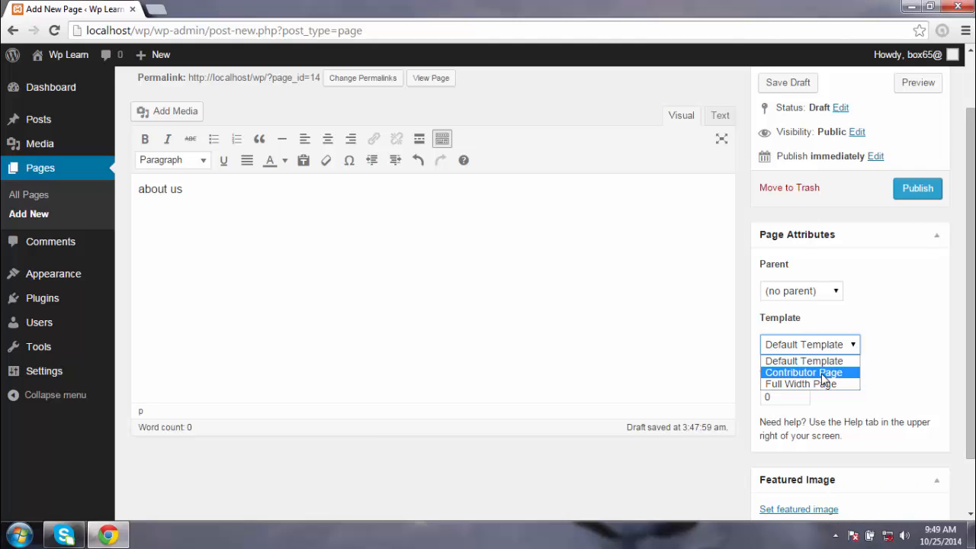
click(872, 317)
scroll(874, 317, down, 1)
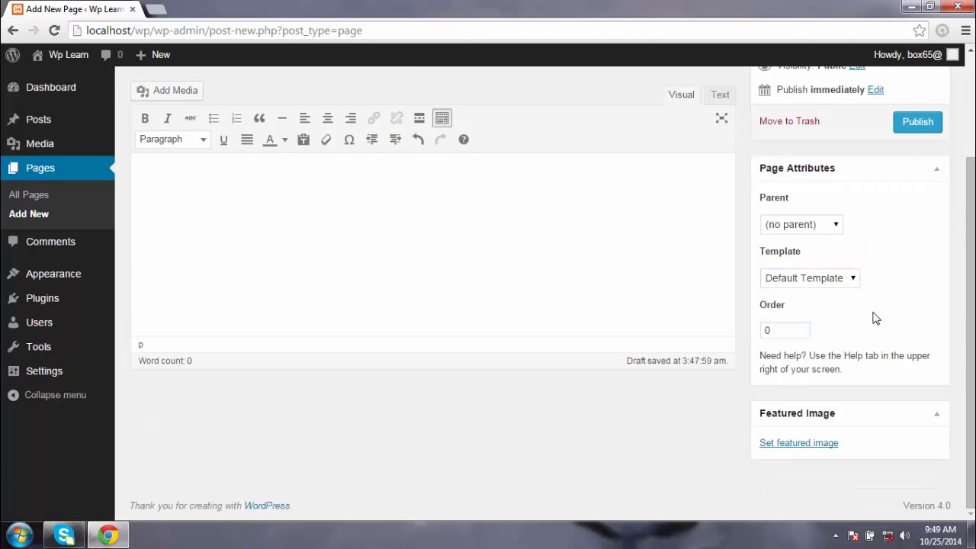
scroll(875, 317, up, 2)
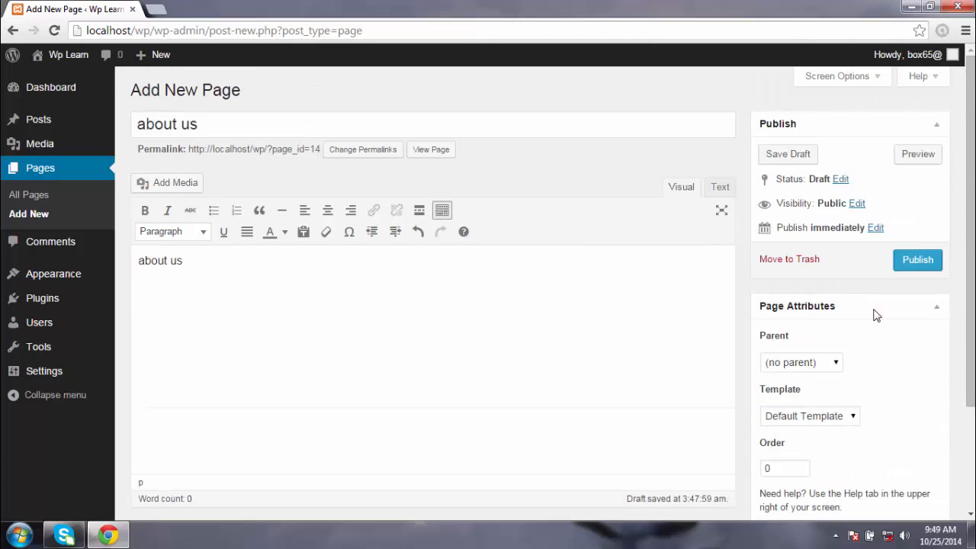
scroll(875, 315, down, 2)
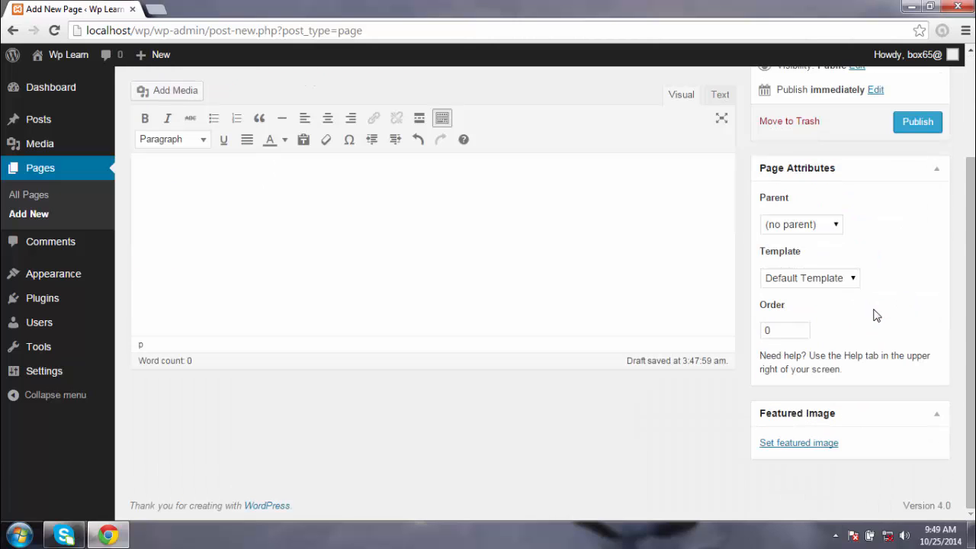
Upload the Tulips sample picture as the page's featured image and publish the page
click(819, 445)
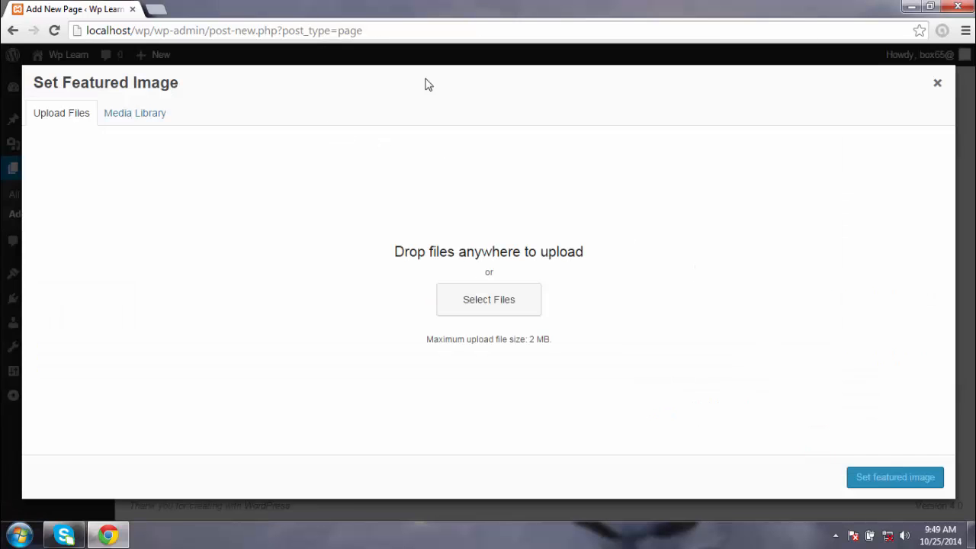
click(505, 301)
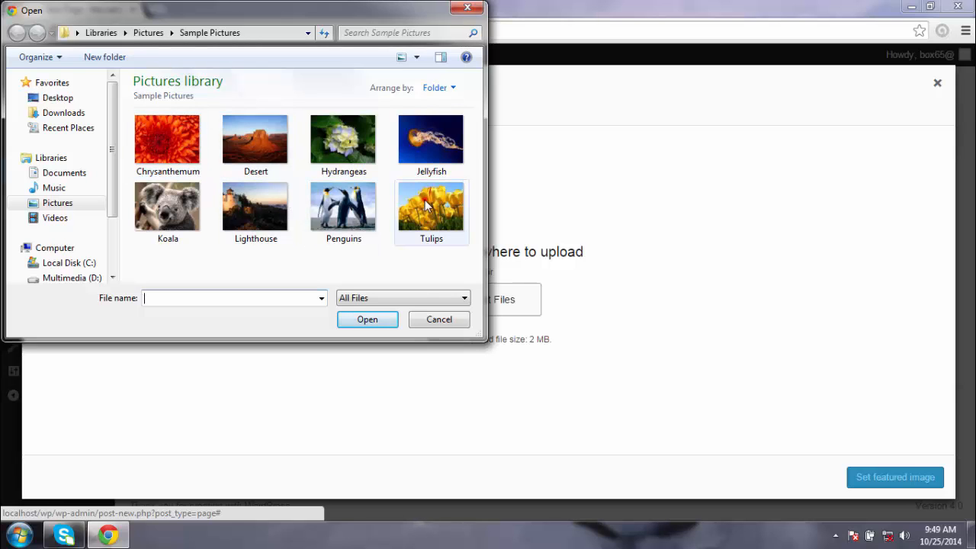
click(427, 204)
click(367, 319)
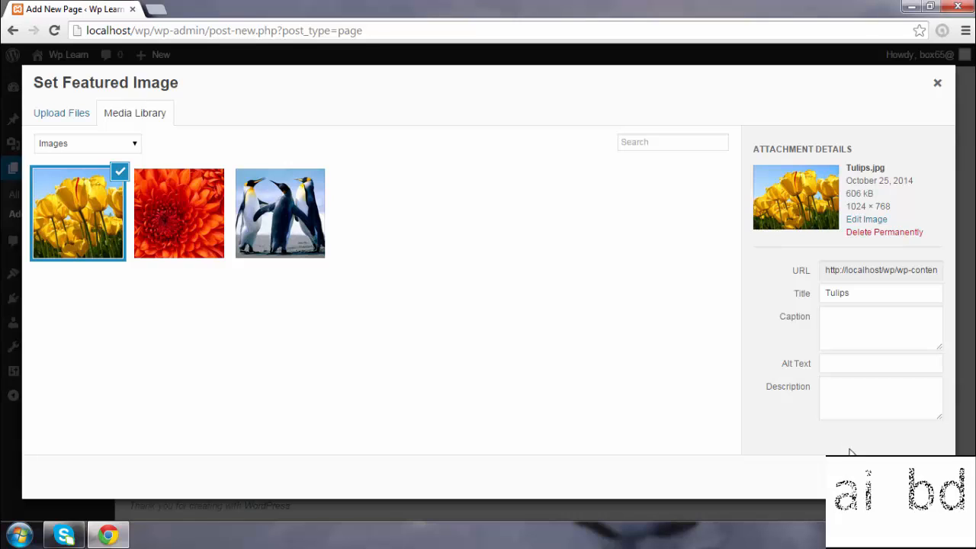
click(876, 477)
scroll(560, 371, up, 2)
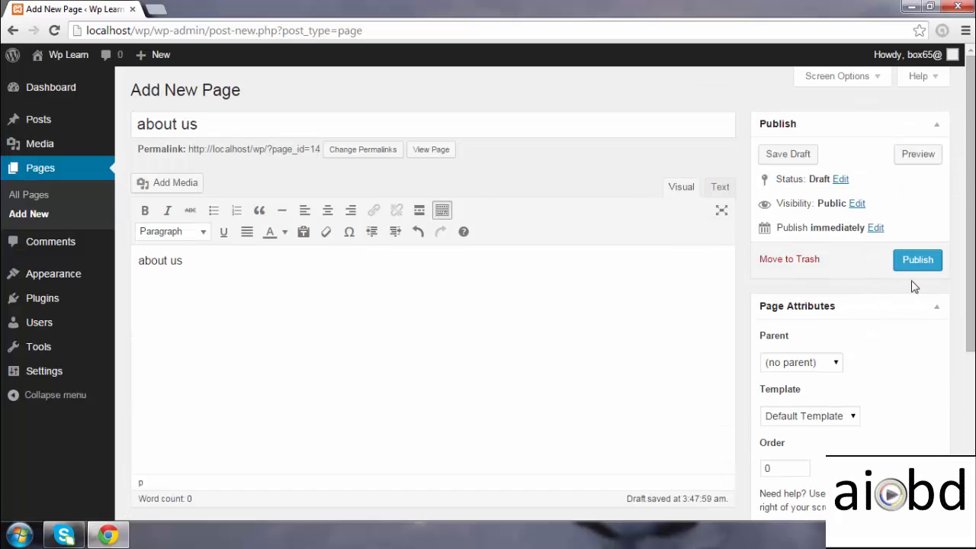
click(923, 260)
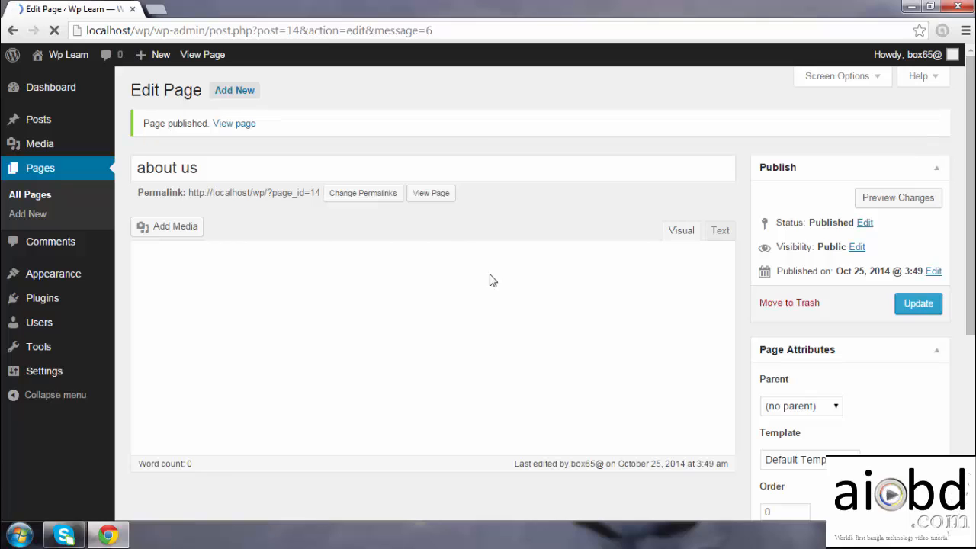
View the published "about us" page in a separate browser tab, then return to the editor and close that tab
right_click(227, 131)
click(237, 135)
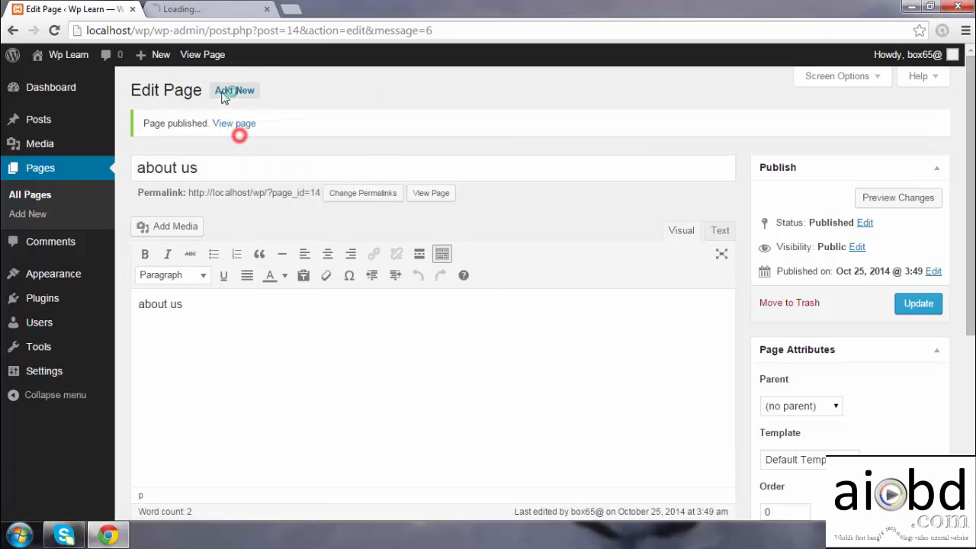
click(194, 9)
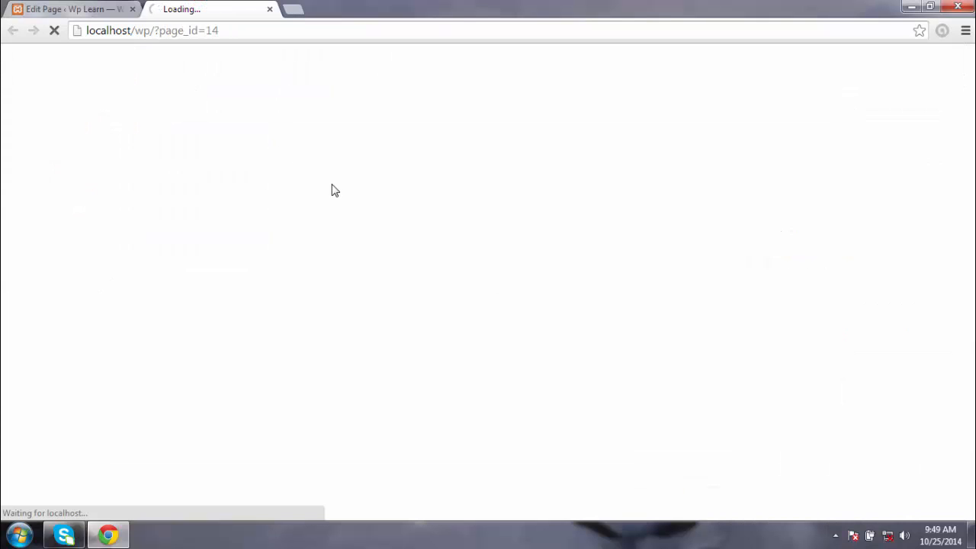
scroll(381, 282, down, 5)
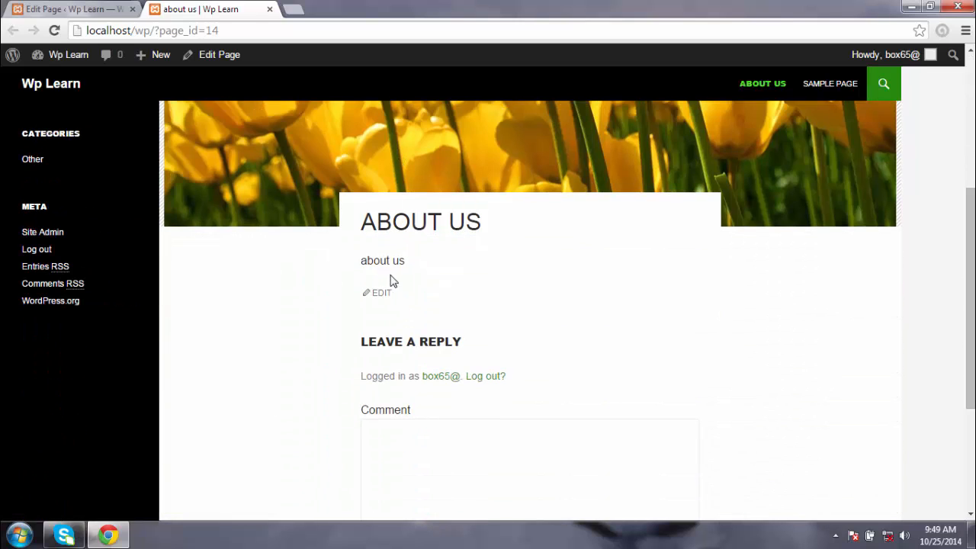
click(88, 8)
click(269, 9)
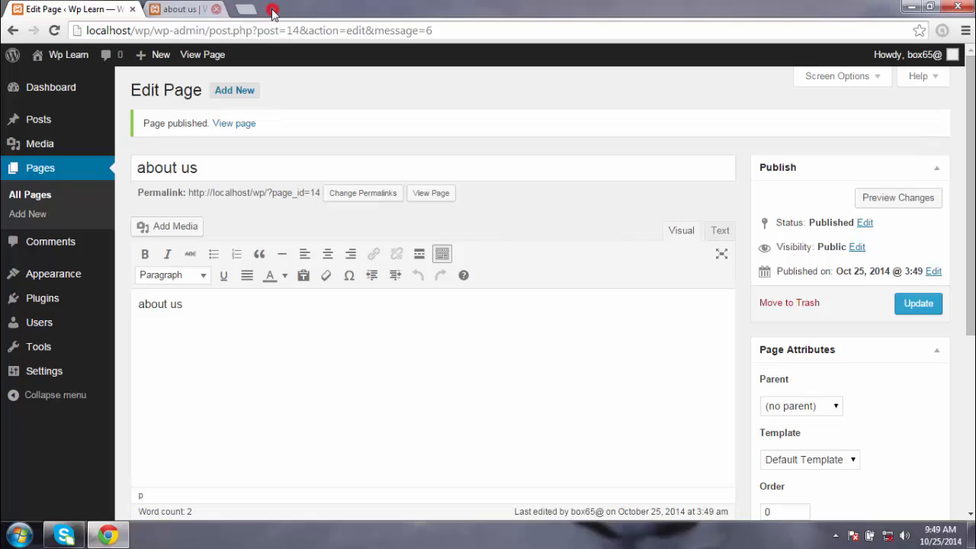
Open Sample Page from the list of pages for editing and change its title to "TOS"
click(53, 169)
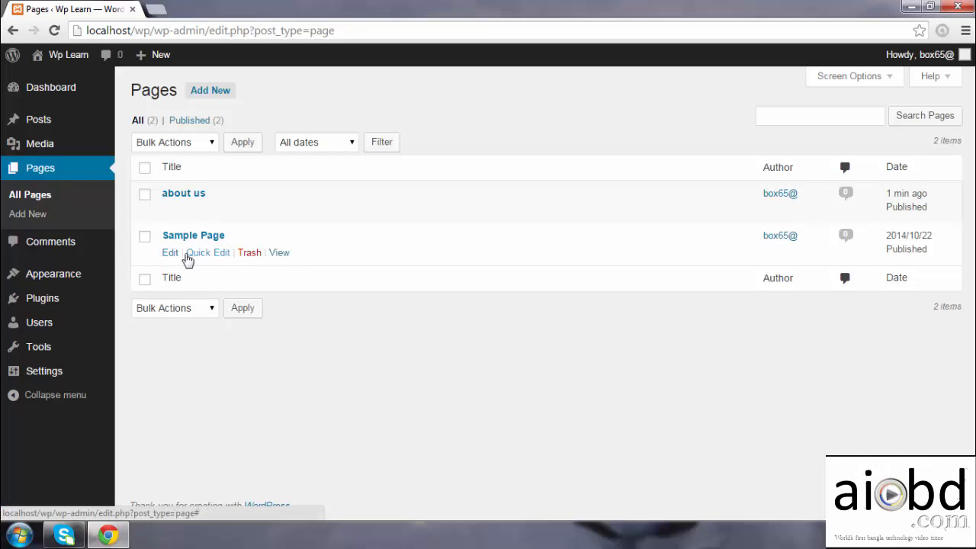
click(166, 252)
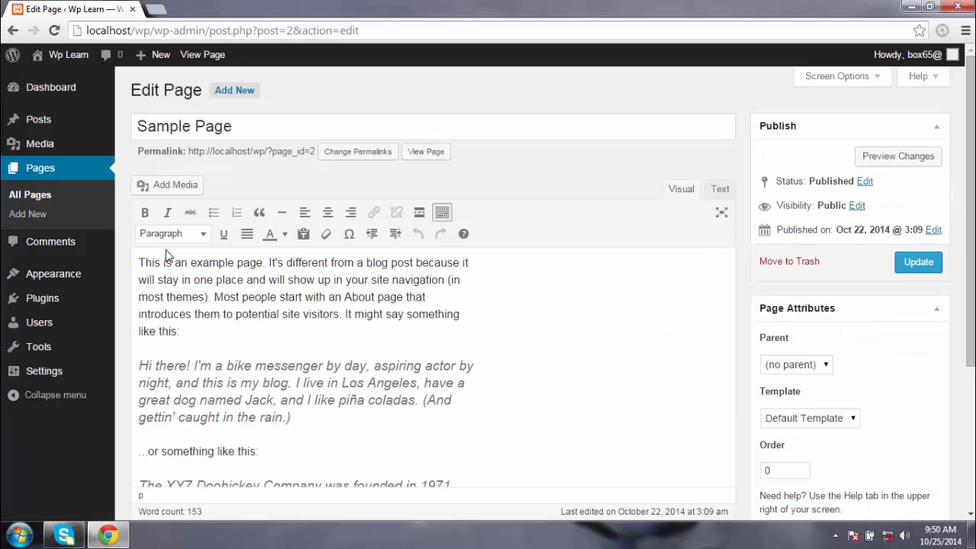
click(510, 327)
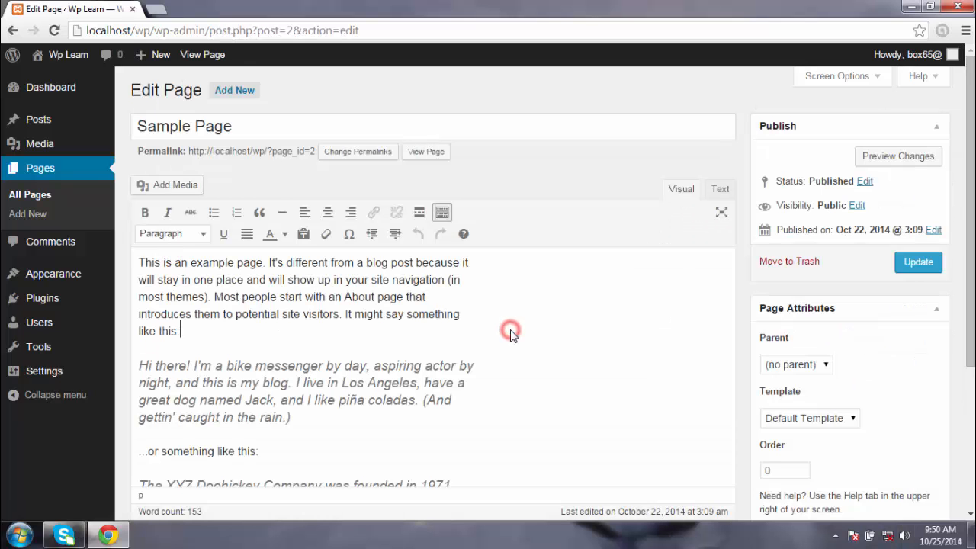
triple_click(267, 125)
click(294, 125)
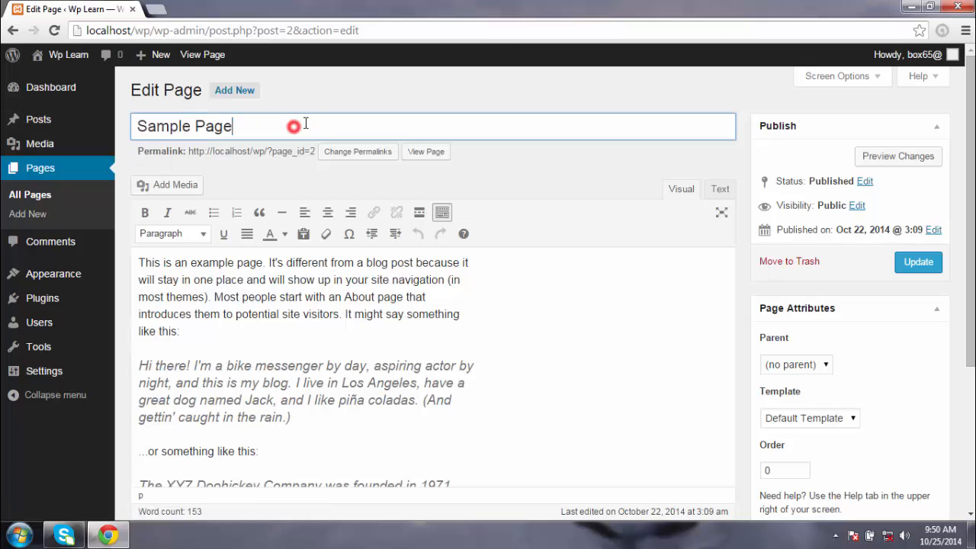
drag(313, 120, 136, 128)
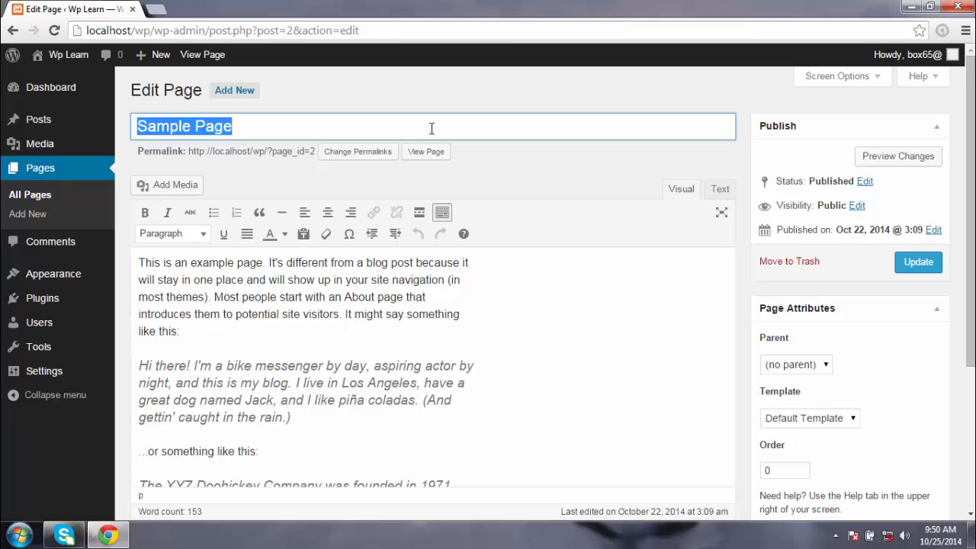
text(TO)
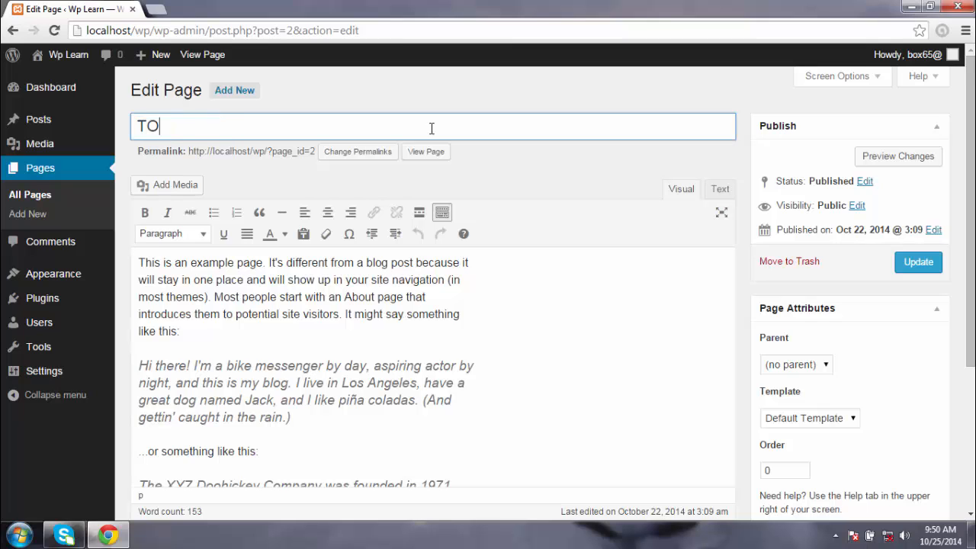
text(S)
click(521, 335)
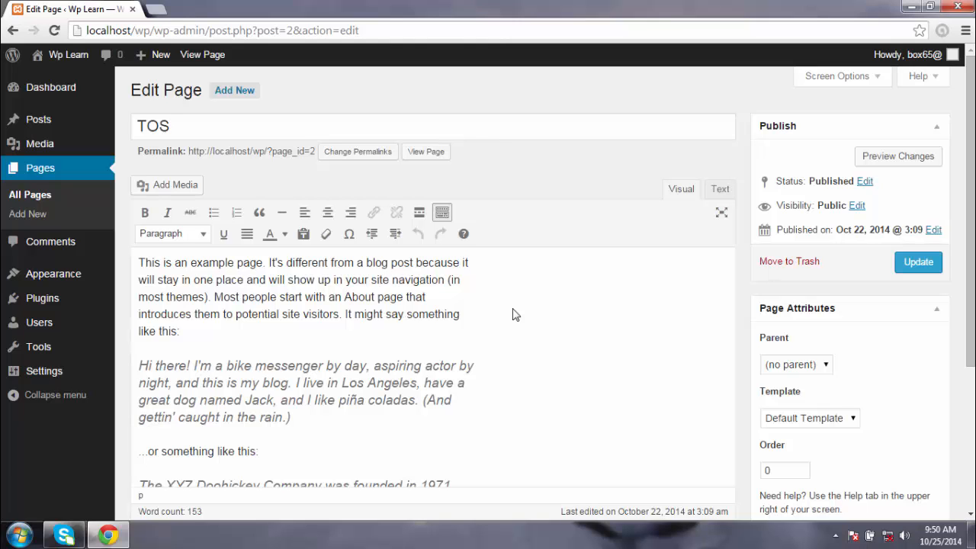
Review the rest of the renamed page and save it as an update
scroll(514, 314, down, 1)
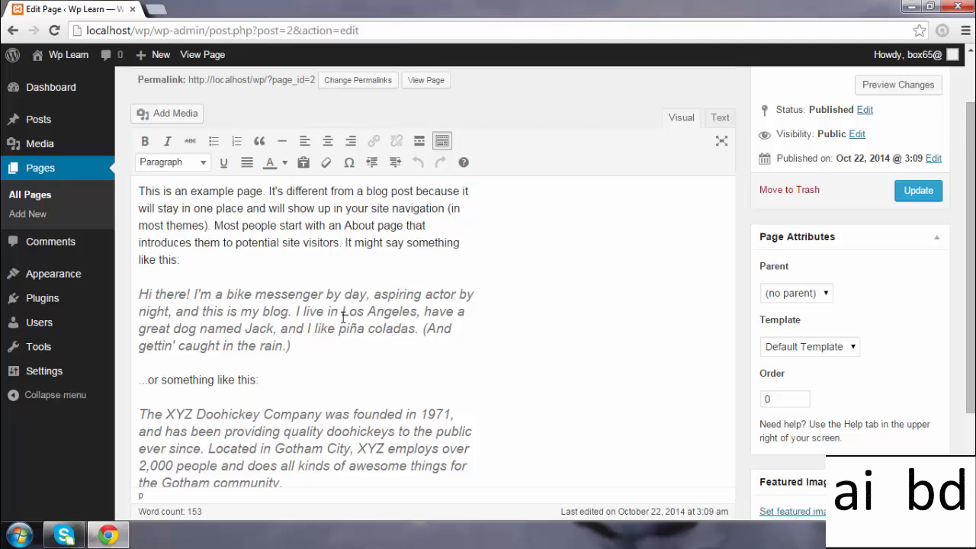
scroll(342, 316, down, 3)
scroll(871, 340, up, 4)
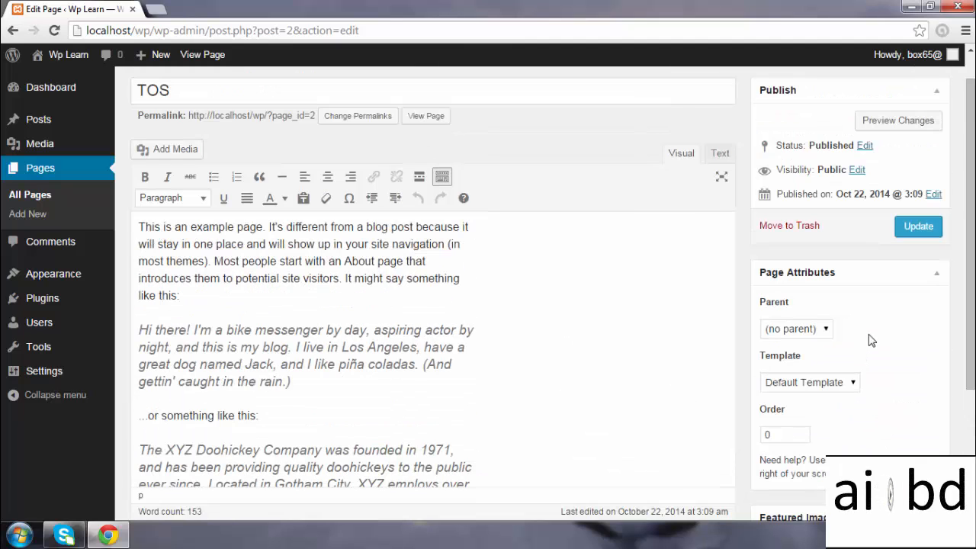
click(911, 242)
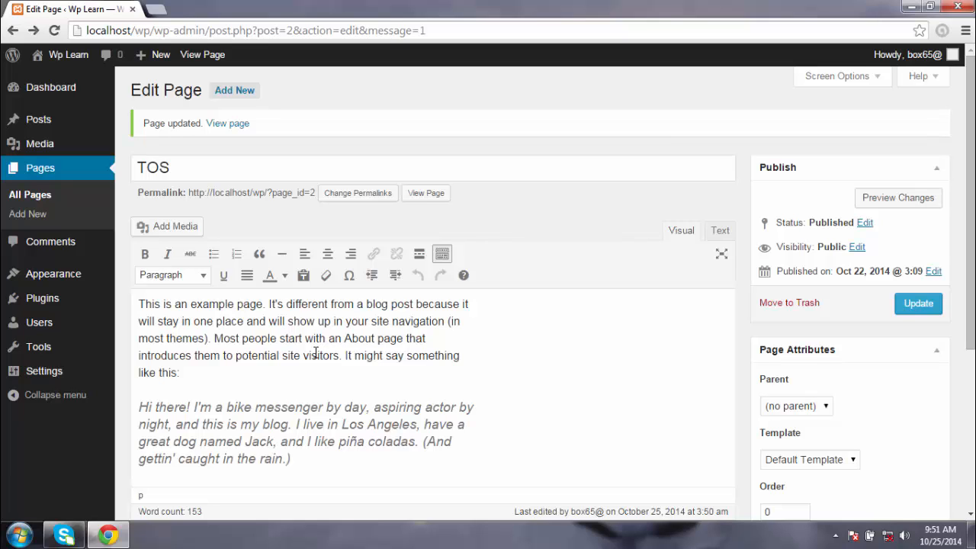
Examine the Quick Edit options of the "about us" page, including password and comment settings, and close them without saving
click(34, 204)
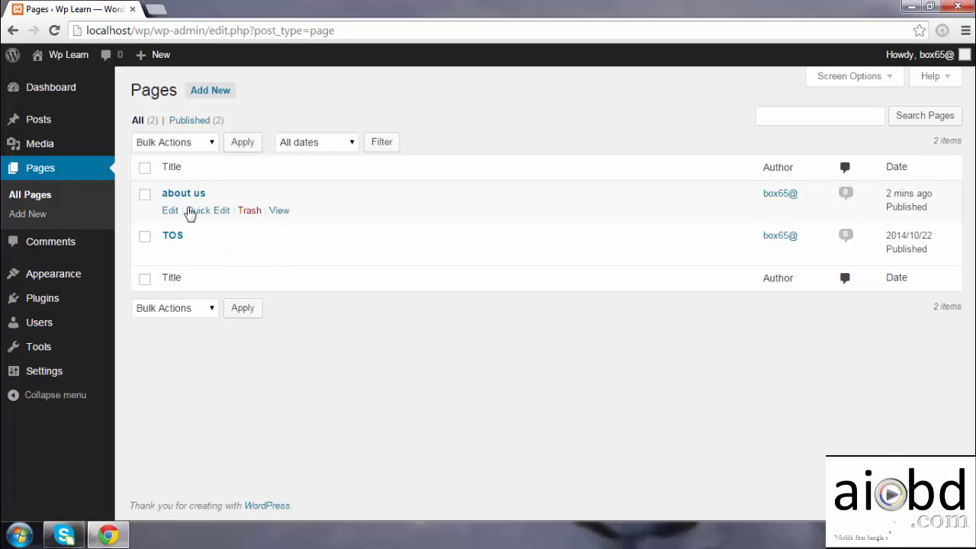
click(195, 211)
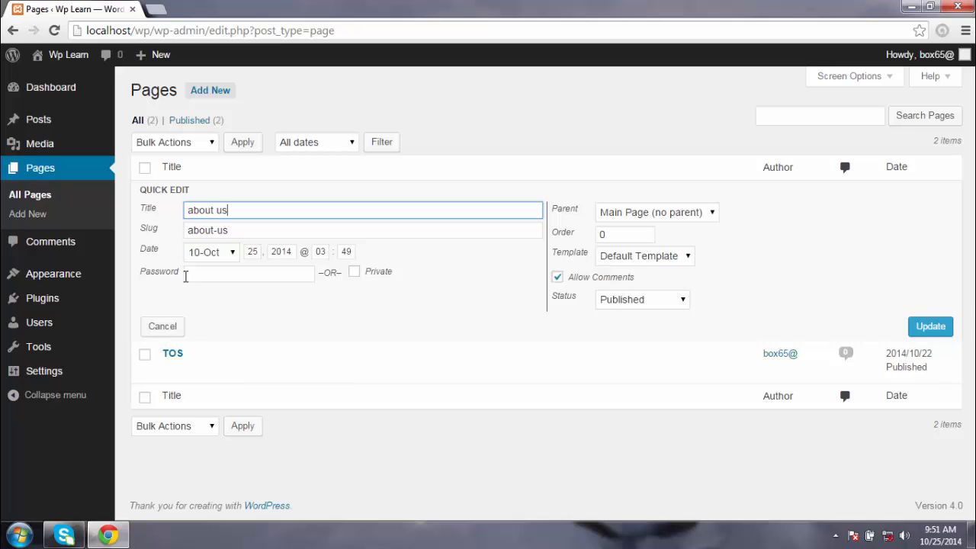
click(196, 273)
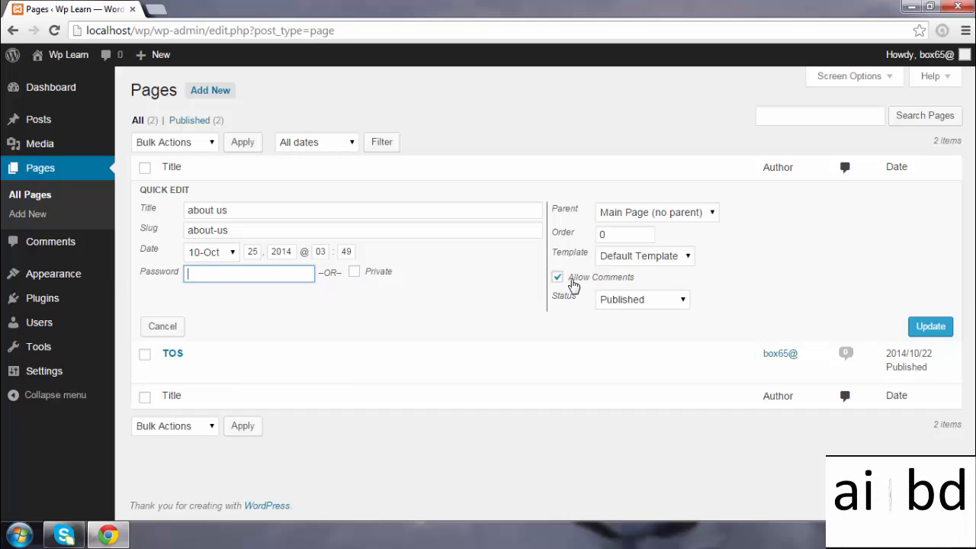
click(571, 282)
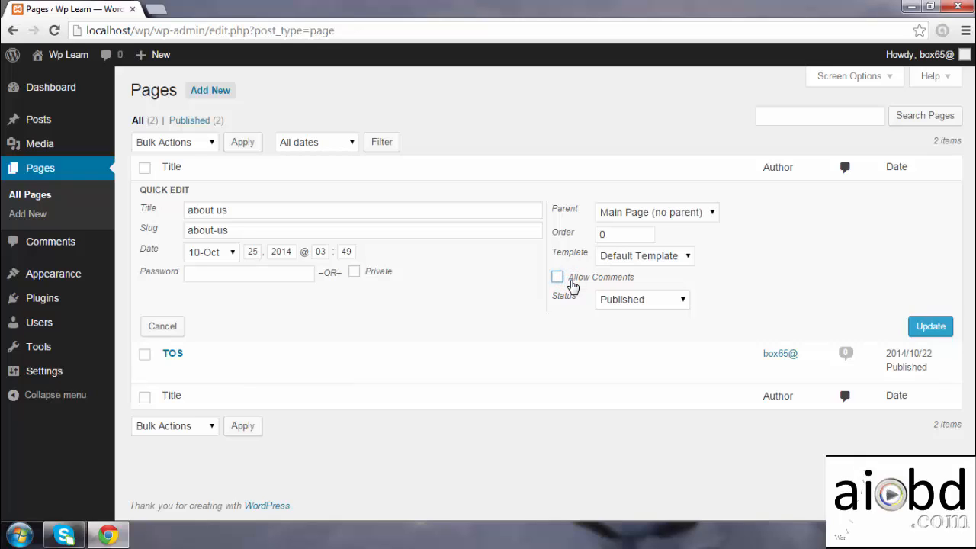
click(570, 282)
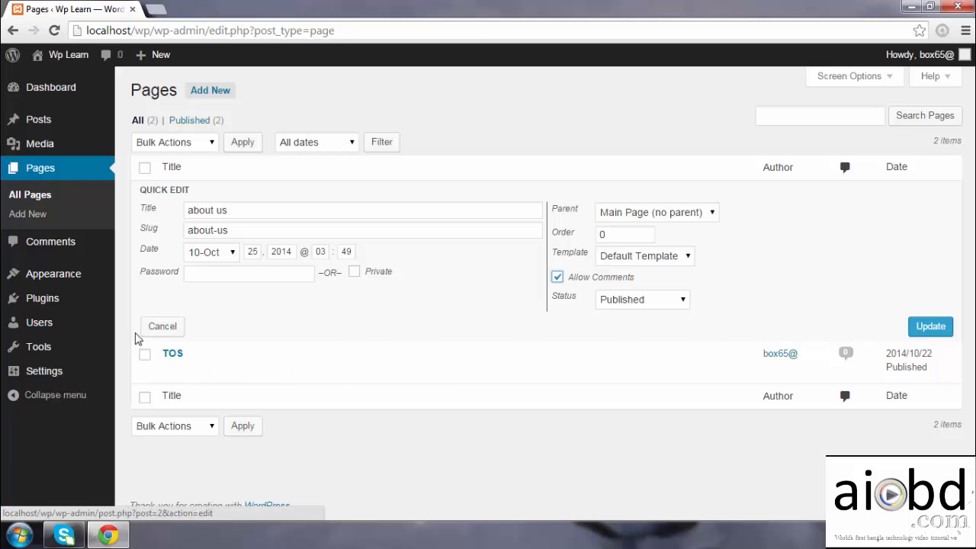
click(149, 330)
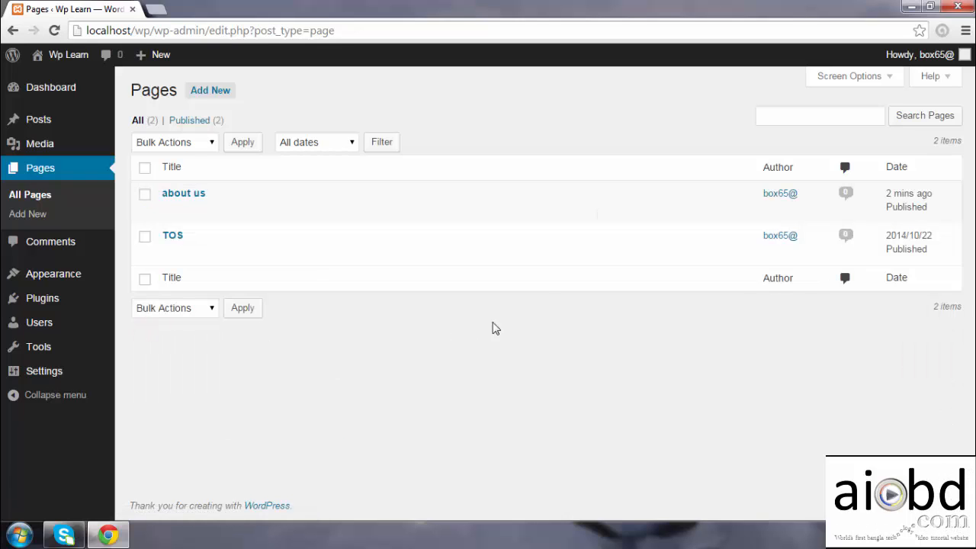